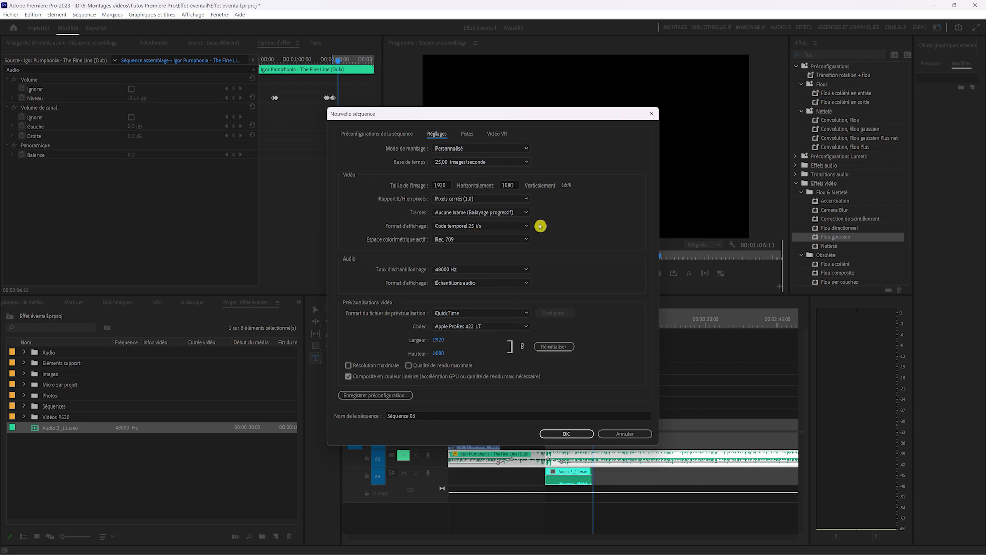
# Step: Create the 1920 x 1080, 25 fps sequence Séquence 06 and place 26.png from the Photos bin at the start of V1
pyautogui.click(568, 434)
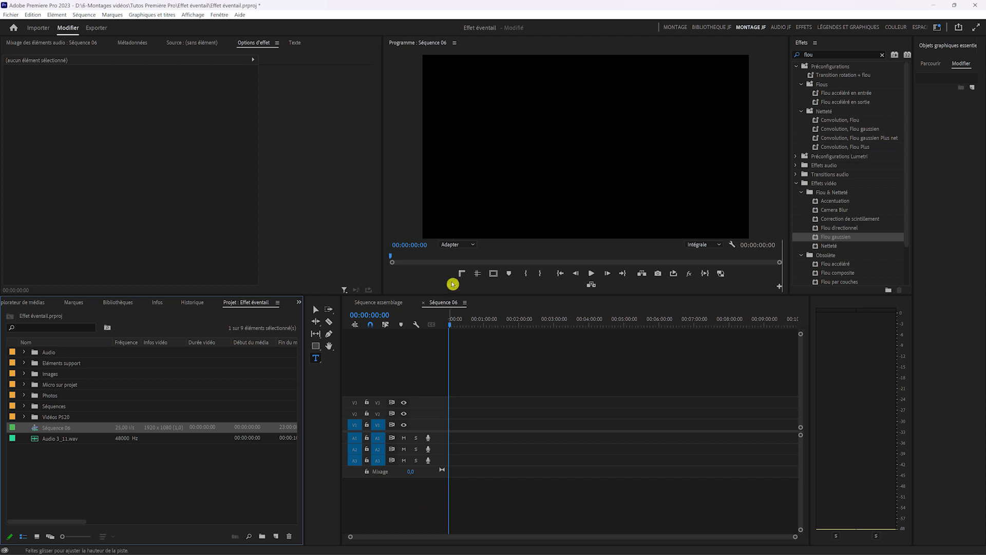
pyautogui.click(23, 395)
pyautogui.moveTo(54, 406); pyautogui.dragTo(460, 438)
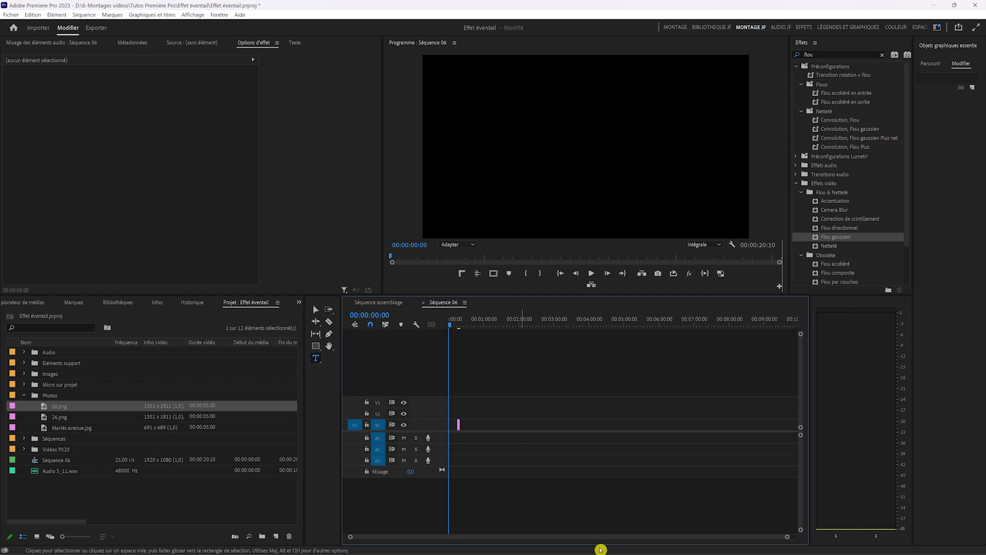
pyautogui.moveTo(788, 538); pyautogui.dragTo(509, 537)
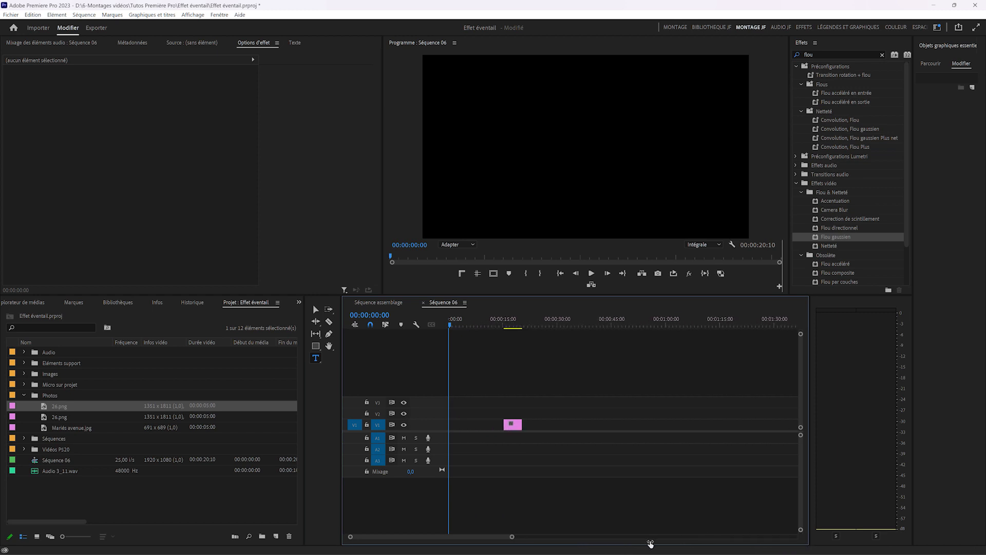
pyautogui.moveTo(519, 426); pyautogui.dragTo(459, 425)
pyautogui.moveTo(509, 538); pyautogui.dragTo(465, 537)
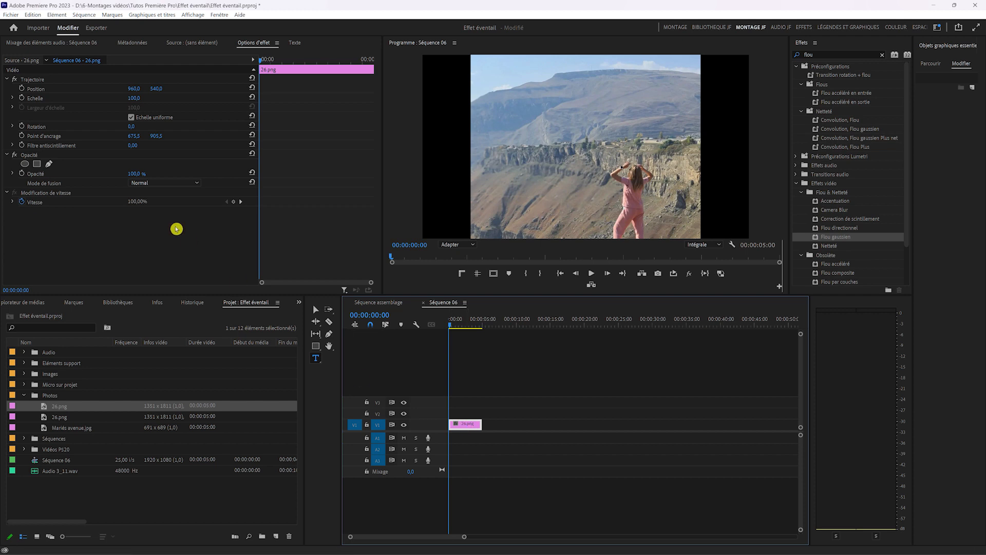
# Step: Scale the 26.png clip on V1 to 142 so it fills the frame width
pyautogui.click(136, 98)
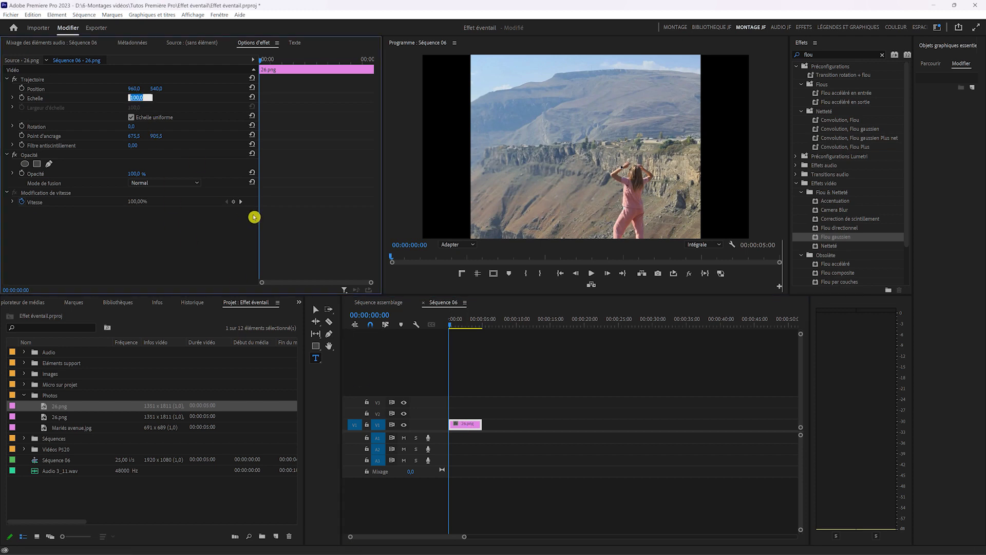
pyautogui.press('Up')
pyautogui.press('Up')
pyautogui.press('Up')
pyautogui.press('Up')
pyautogui.press('Up')
pyautogui.press('Up')
pyautogui.press('Up')
pyautogui.press('Up')
pyautogui.press('Up')
pyautogui.press('Up')
pyautogui.press('Up')
pyautogui.press('Up')
pyautogui.press('Up')
pyautogui.press('Up')
pyautogui.press('Up')
pyautogui.press('Up')
pyautogui.press('Up')
pyautogui.press('Up')
pyautogui.press('Up')
pyautogui.press('Up')
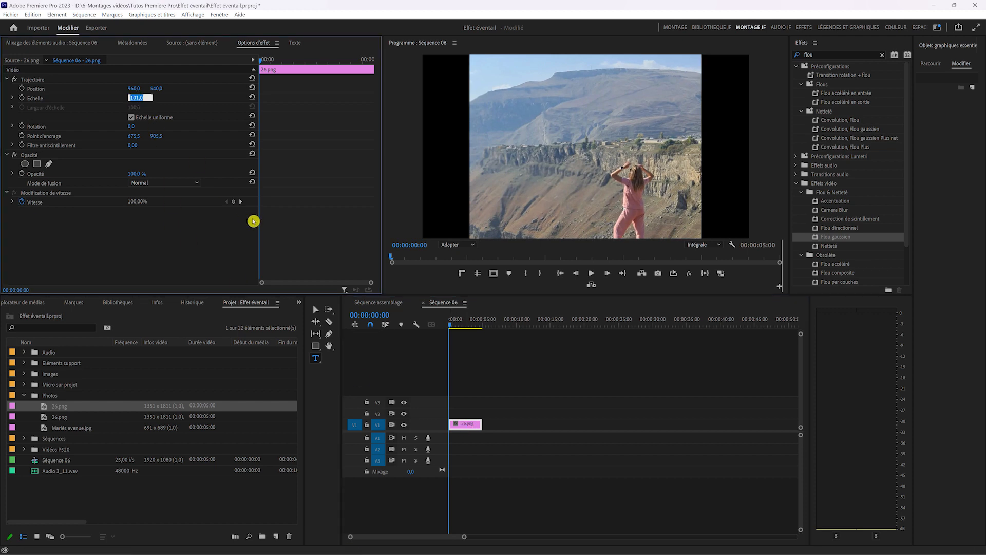
pyautogui.press('Up')
pyautogui.press('Up')
pyautogui.press('Up')
pyautogui.press('Up')
pyautogui.press('Up')
pyautogui.press('Up')
pyautogui.press('Up')
pyautogui.press('Up')
pyautogui.press('Up')
pyautogui.press('Up')
pyautogui.press('Up')
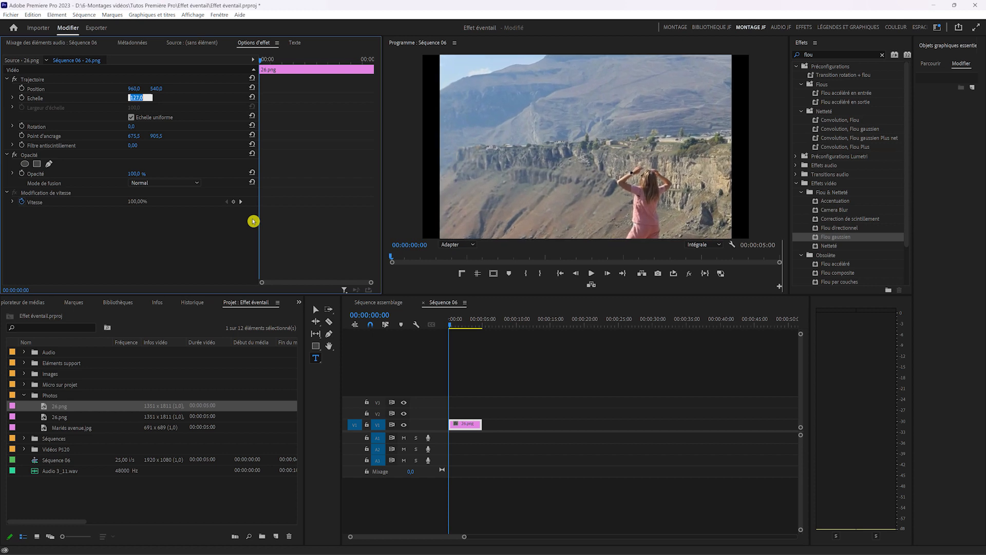
pyautogui.press('Up')
pyautogui.press('Up')
pyautogui.press('Up')
pyautogui.press('Up')
pyautogui.press('Up')
pyautogui.press('Up')
pyautogui.press('Up')
pyautogui.press('Up')
pyautogui.press('Up')
pyautogui.press('Up')
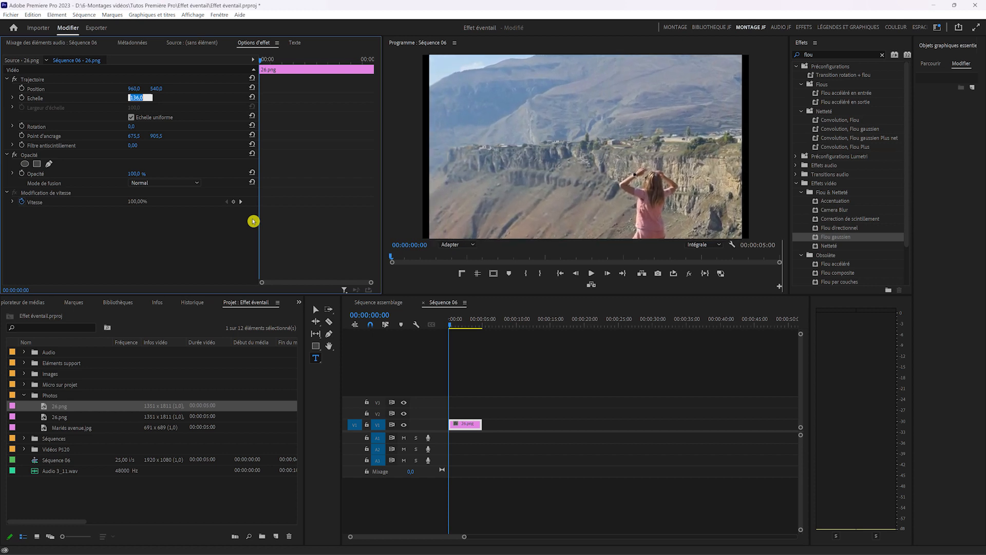
pyautogui.press('Down')
pyautogui.press('Down')
pyautogui.press('Down')
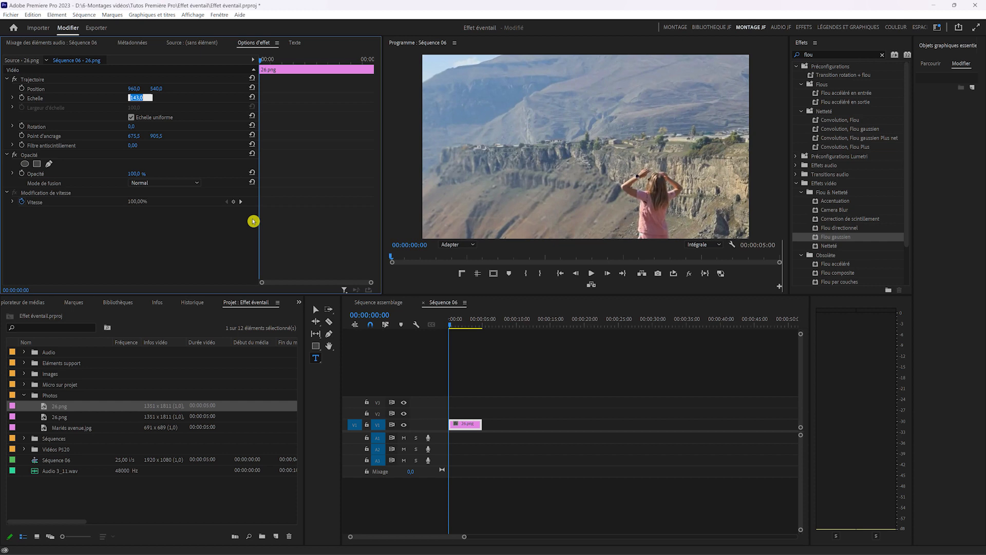
pyautogui.press('Up')
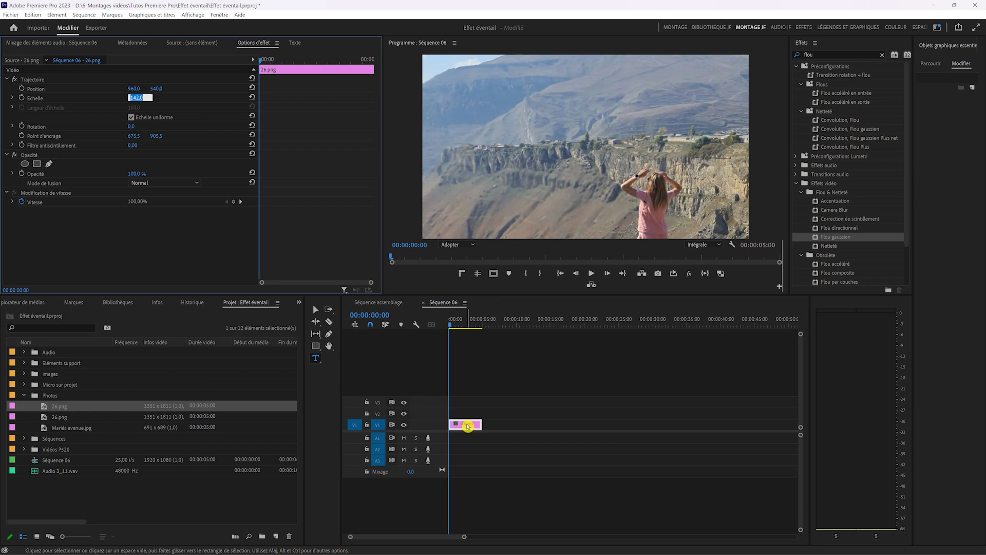
# Step: Duplicate the 26.png clip directly above onto V2 and set the copy's scale to 100
pyautogui.moveTo(468, 426); pyautogui.dragTo(469, 413)
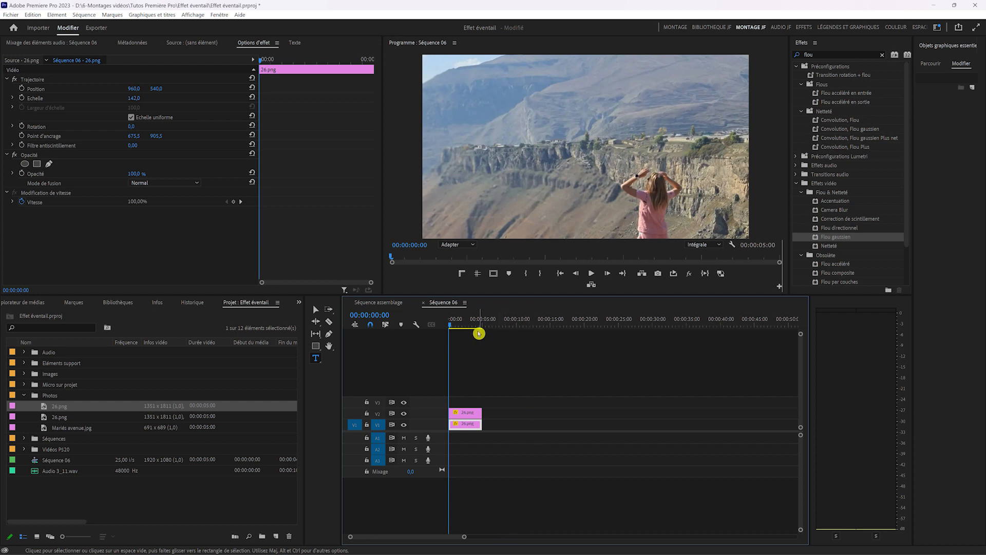
pyautogui.click(461, 324)
pyautogui.click(466, 417)
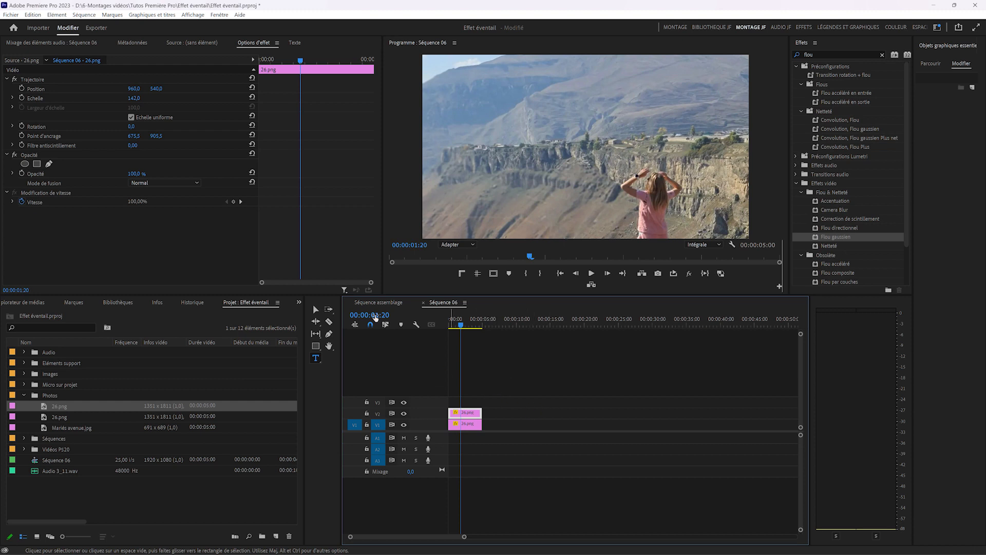
pyautogui.click(134, 98)
pyautogui.write('100')
pyautogui.press('Return')
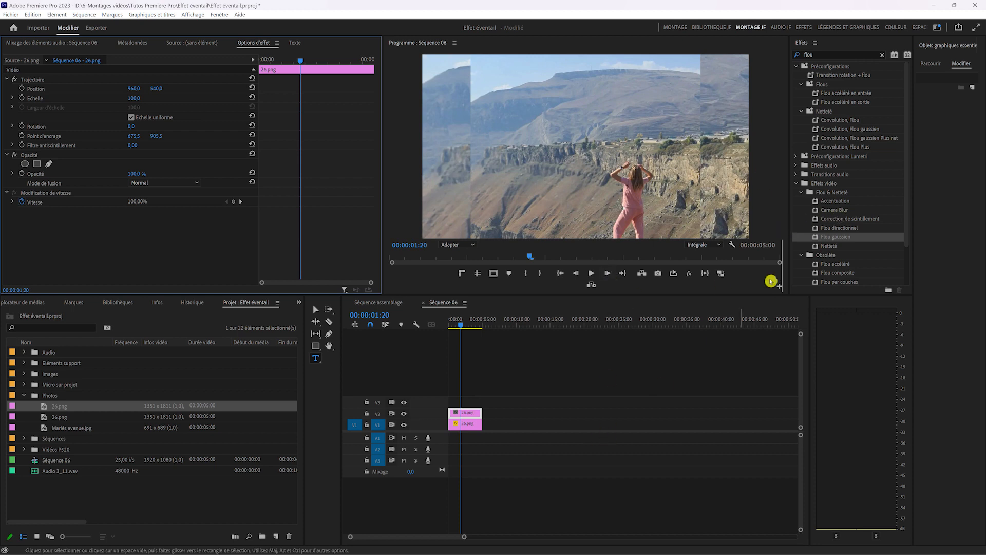
# Step: Apply the Flou gaussien effect to the V1 background clip and set its blur to 25
pyautogui.moveTo(846, 238); pyautogui.dragTo(828, 49)
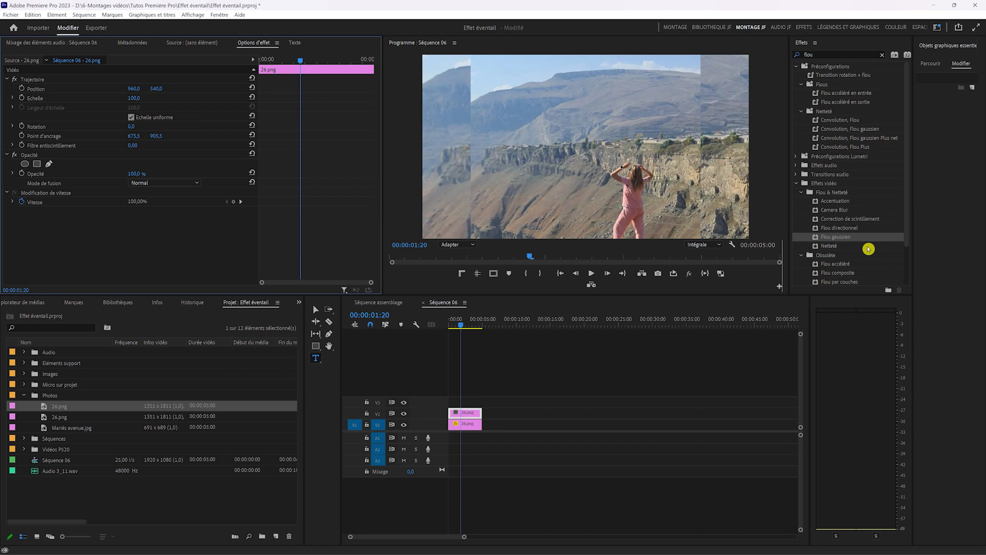
pyautogui.click(828, 239)
pyautogui.moveTo(640, 322); pyautogui.dragTo(468, 425)
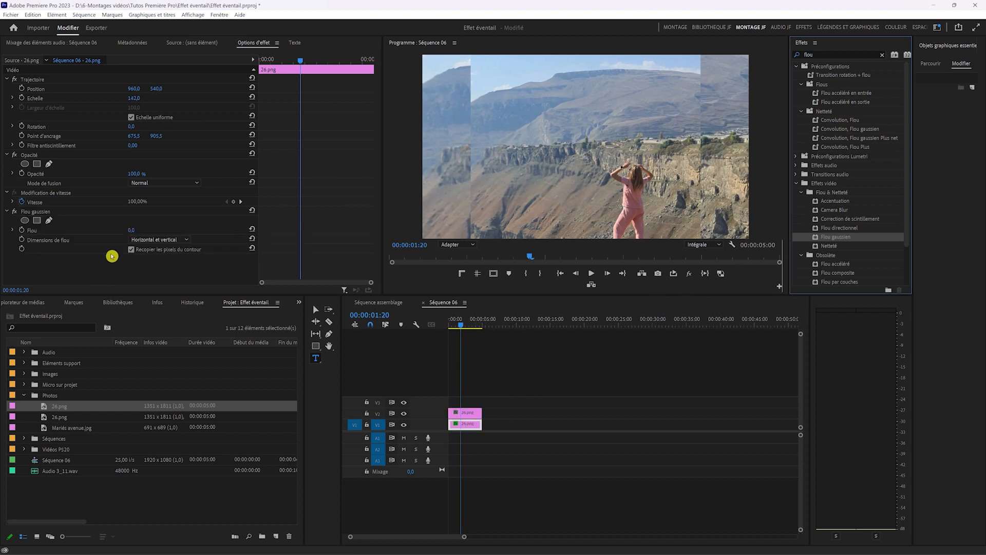
pyautogui.click(132, 230)
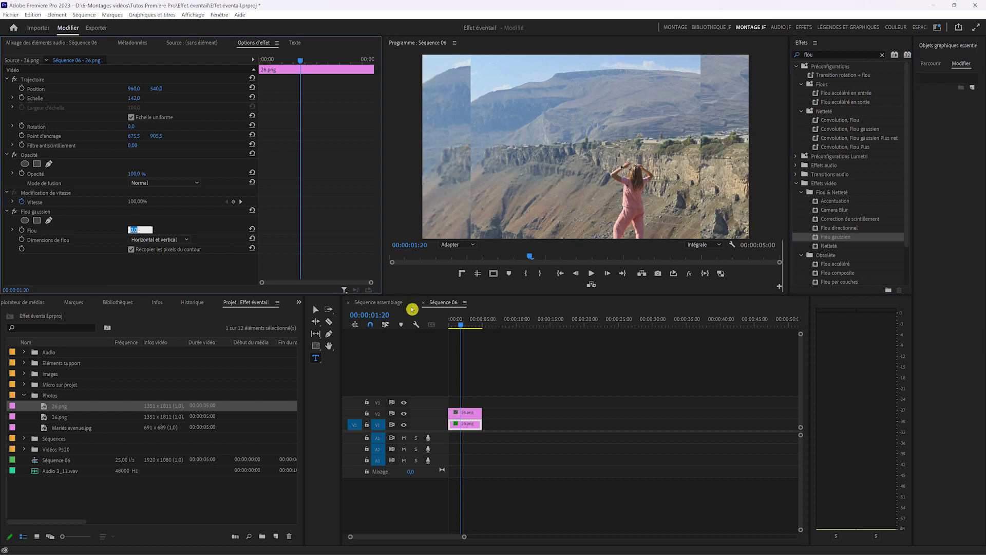
pyautogui.write('25')
pyautogui.press('Return')
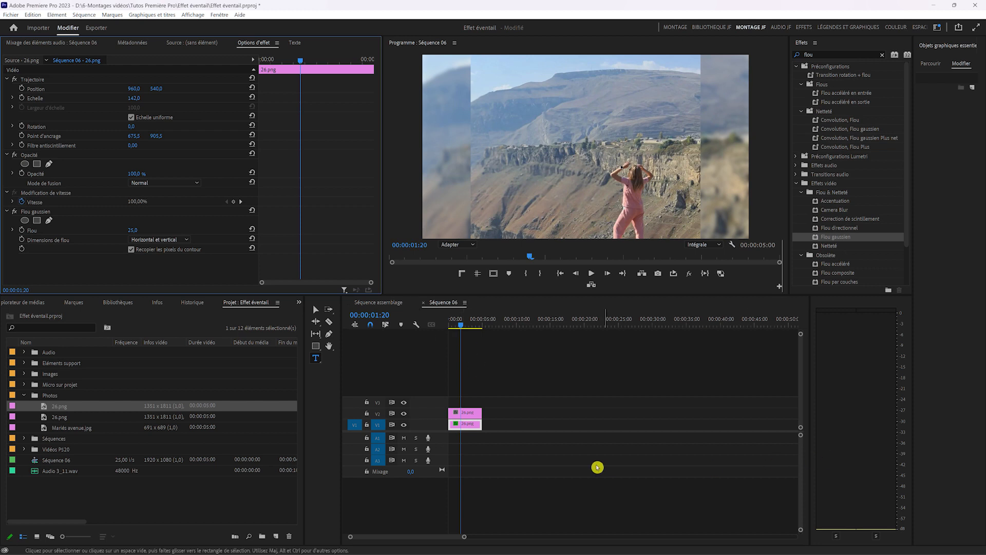
# Step: Move the two stacked clips to start at 00:00:05:00, place an unedited 26.png before them on V1, and compare both versions
pyautogui.click(472, 424)
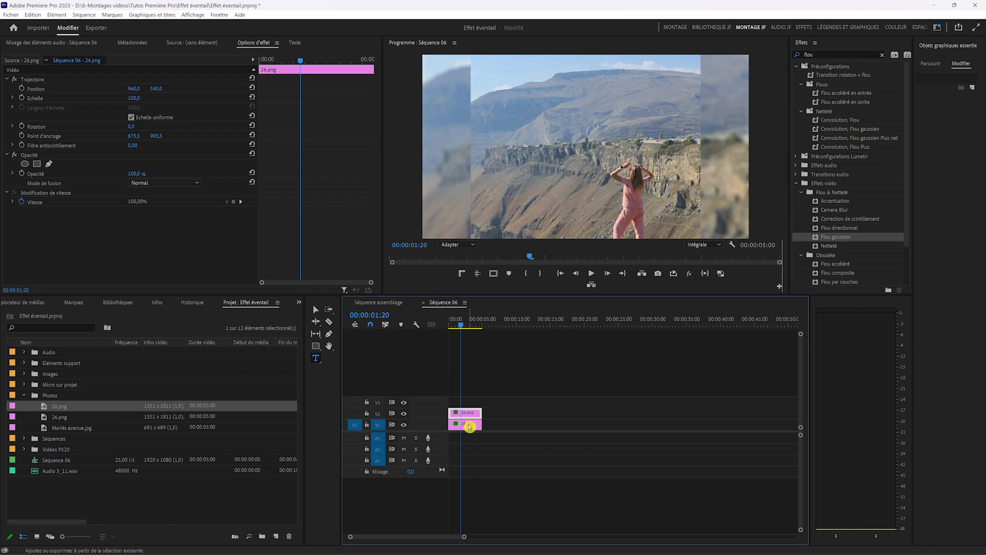
pyautogui.keyDown('shift'); pyautogui.click(471, 427); pyautogui.keyUp('shift')
pyautogui.moveTo(471, 427); pyautogui.dragTo(510, 425)
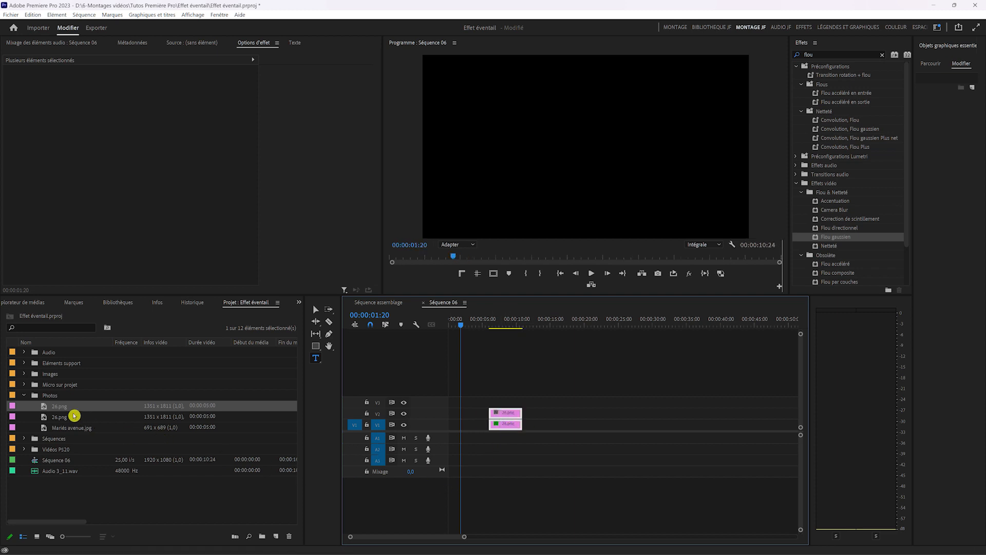
pyautogui.moveTo(61, 407); pyautogui.dragTo(431, 427)
pyautogui.click(492, 448)
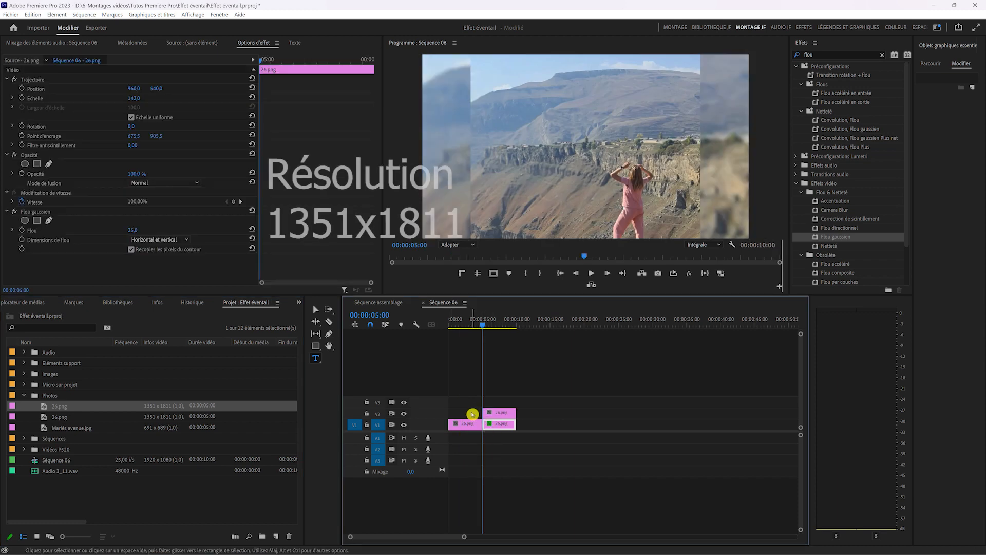
pyautogui.click(466, 323)
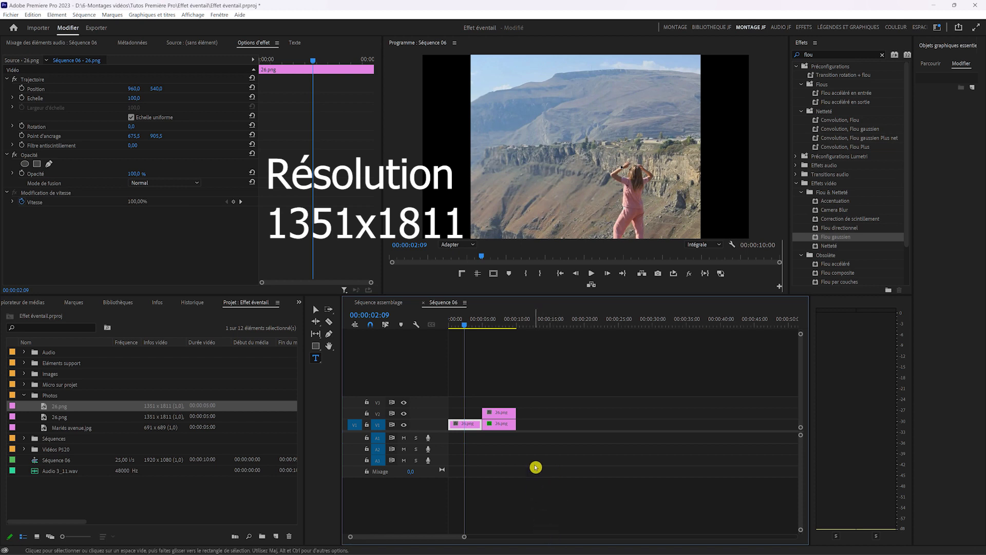
pyautogui.click(503, 323)
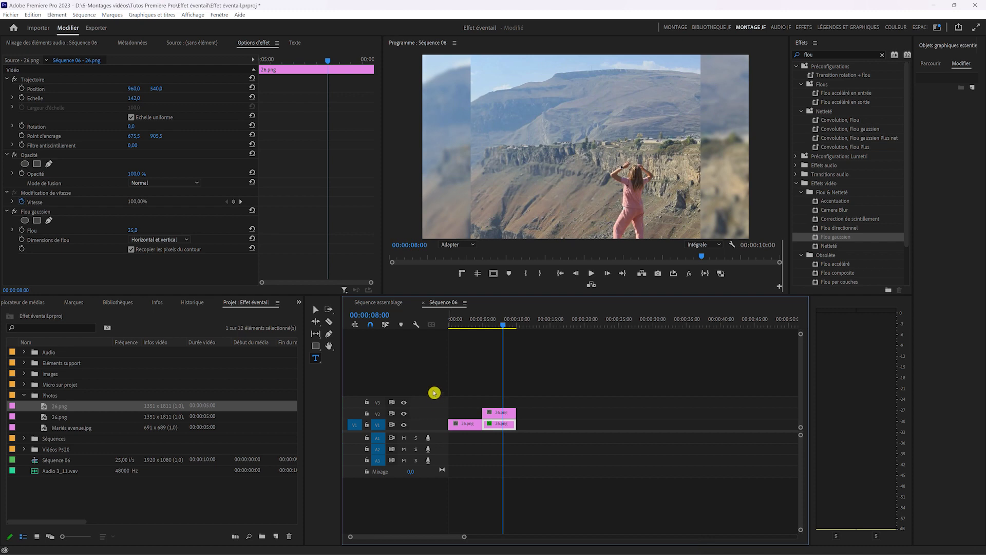
# Step: Add three more video tracks above V3, up to V6
pyautogui.click(464, 401)
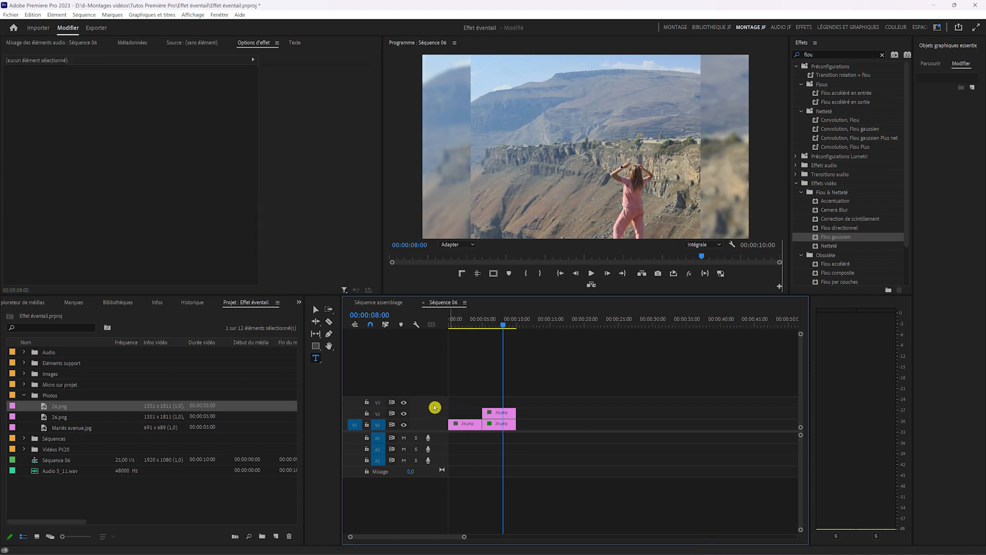
pyautogui.rightClick(435, 406)
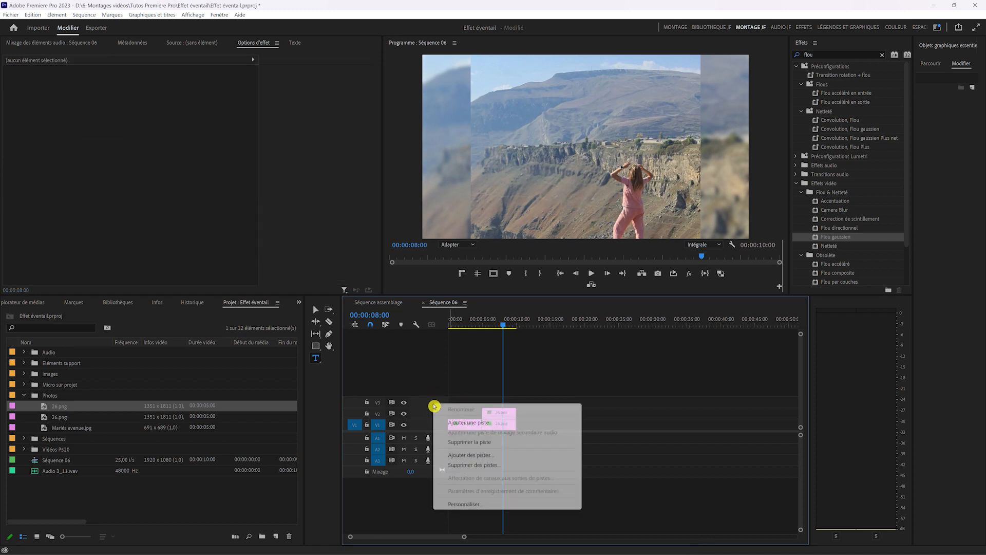
pyautogui.click(465, 422)
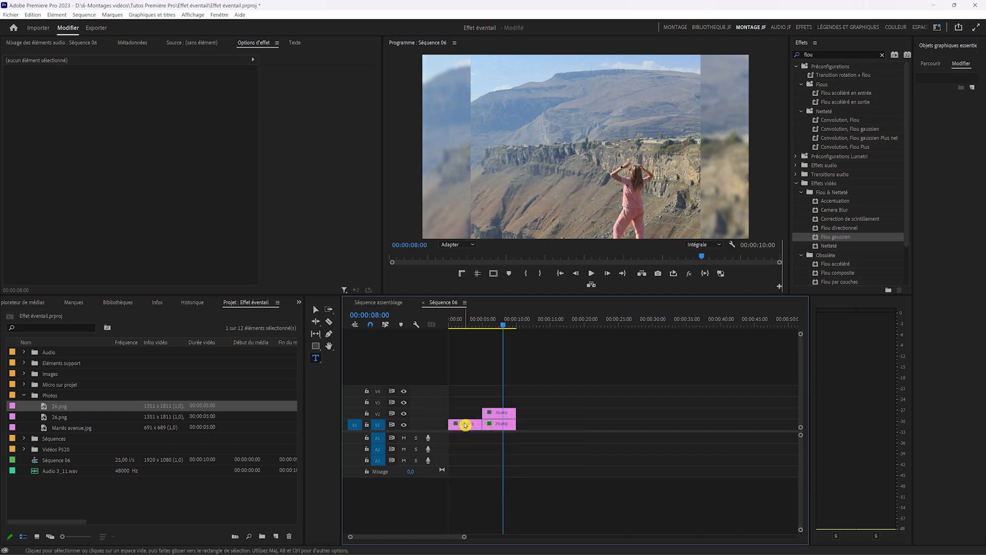
pyautogui.rightClick(420, 391)
pyautogui.click(442, 409)
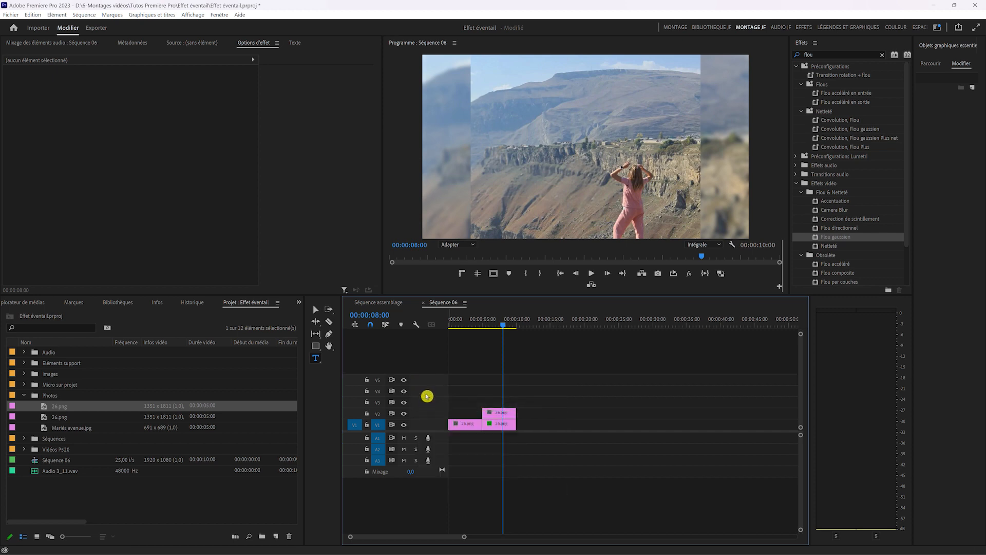
pyautogui.rightClick(425, 382)
pyautogui.click(445, 402)
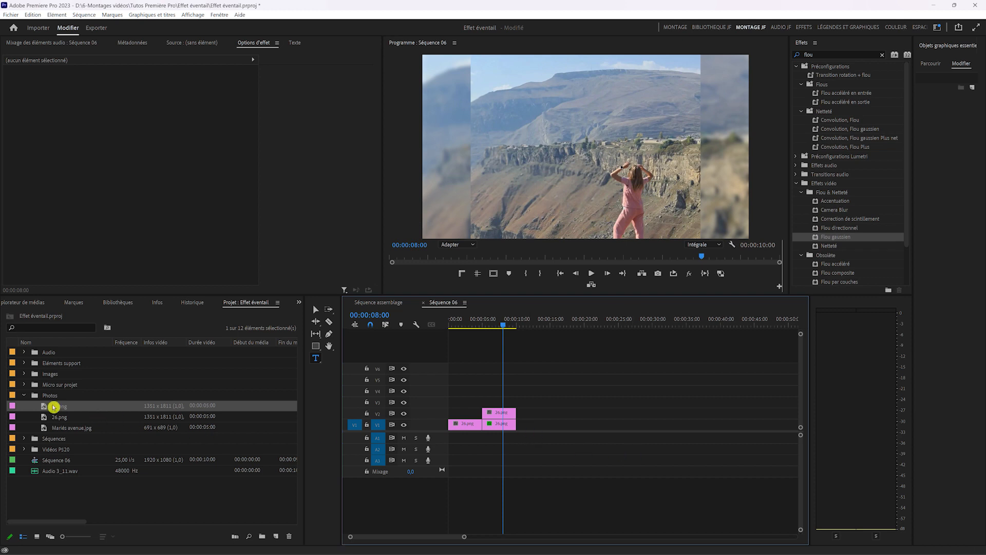
# Step: Place another 26.png on V1 right after the stacked clips and move the playhead over it
pyautogui.moveTo(51, 409); pyautogui.dragTo(524, 432)
pyautogui.click(537, 427)
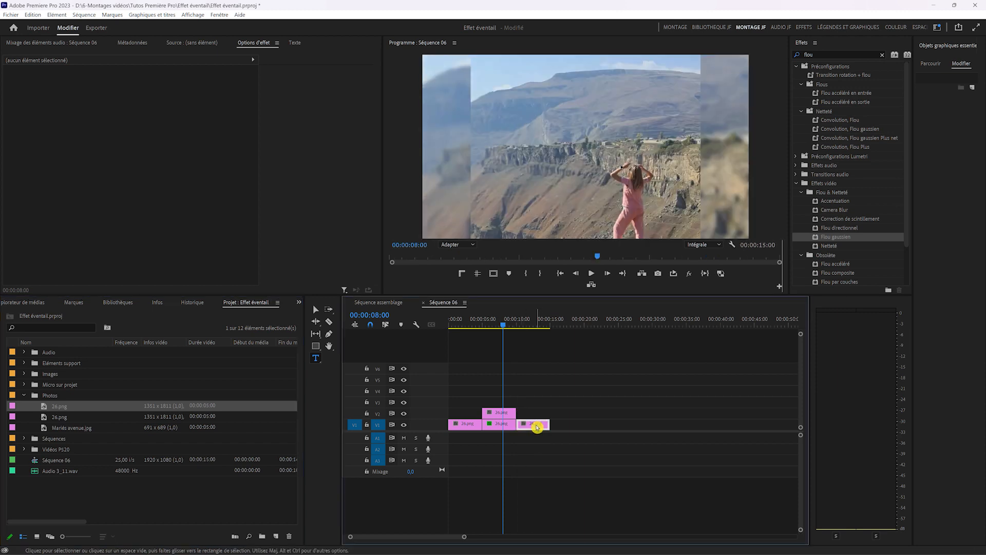
pyautogui.click(533, 320)
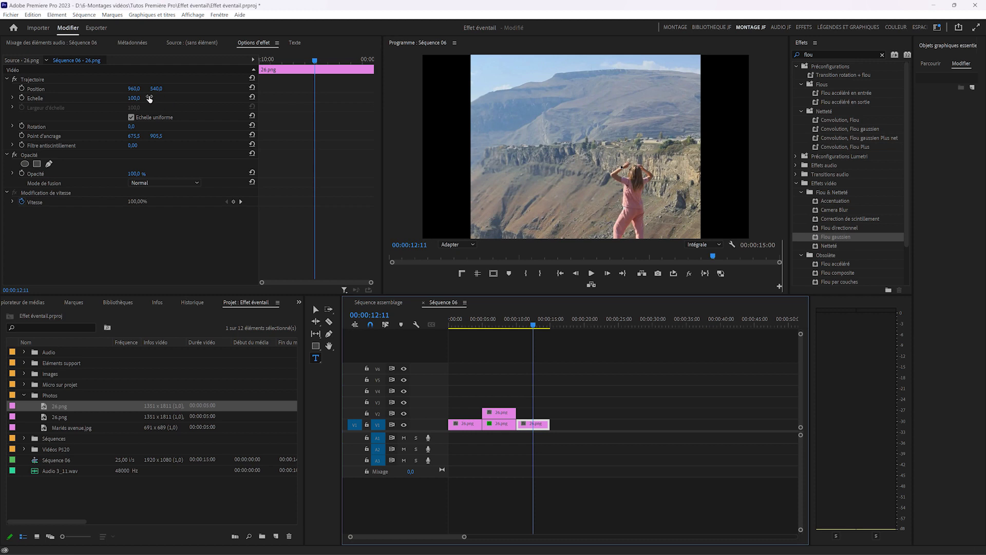
# Step: Set the scale of the third 26.png clip on V1 to 142
pyautogui.click(133, 98)
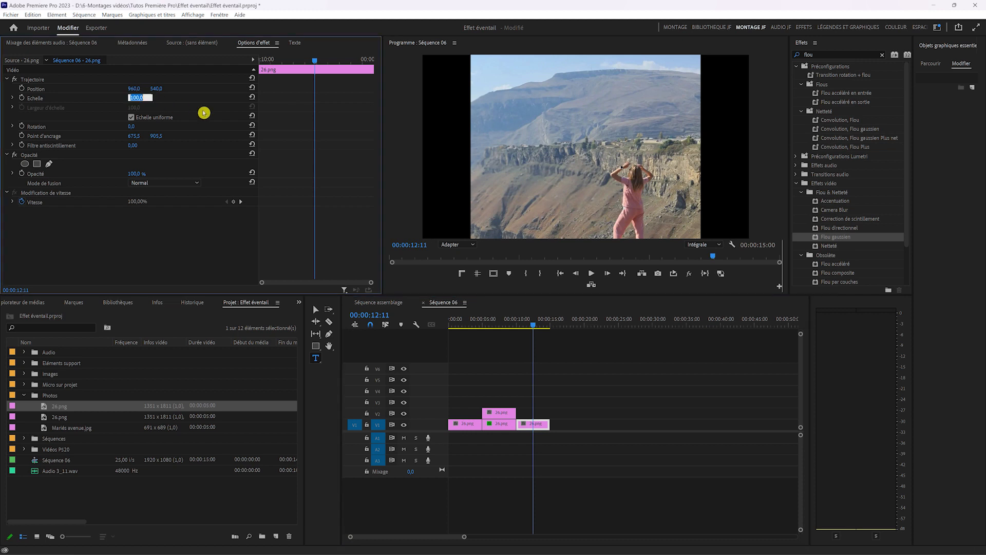
pyautogui.press('Up')
pyautogui.press('Up')
pyautogui.press('Up')
pyautogui.press('Up')
pyautogui.press('Up')
pyautogui.press('Up')
pyautogui.press('Up')
pyautogui.press('Up')
pyautogui.press('Up')
pyautogui.press('Up')
pyautogui.press('Up')
pyautogui.press('Up')
pyautogui.press('Up')
pyautogui.press('Up')
pyautogui.press('Up')
pyautogui.press('Up')
pyautogui.press('Up')
pyautogui.press('Up')
pyautogui.press('Up')
pyautogui.press('Up')
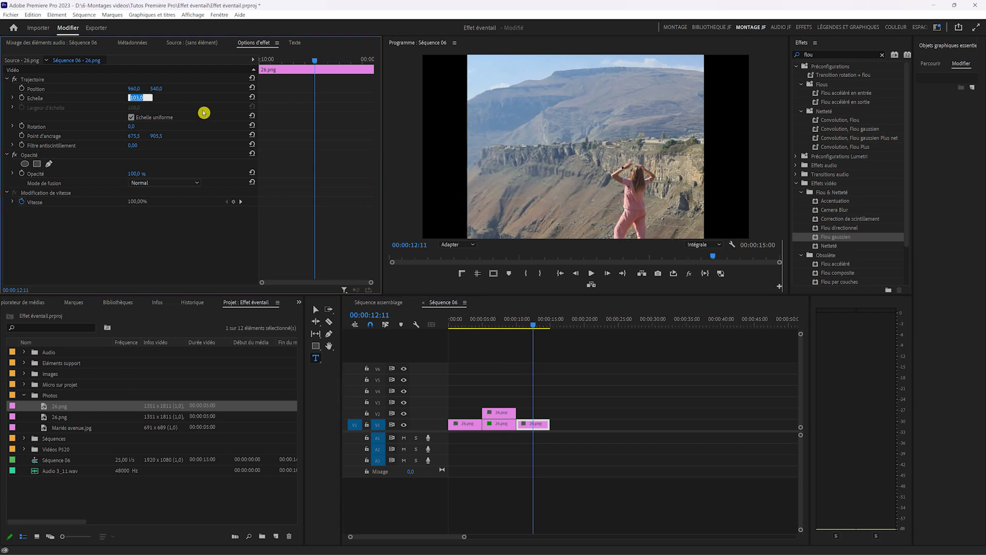
pyautogui.press('Up')
pyautogui.press('Up')
pyautogui.press('Up')
pyautogui.press('Up')
pyautogui.press('Up')
pyautogui.press('Up')
pyautogui.press('Up')
pyautogui.press('Up')
pyautogui.press('Up')
pyautogui.press('Up')
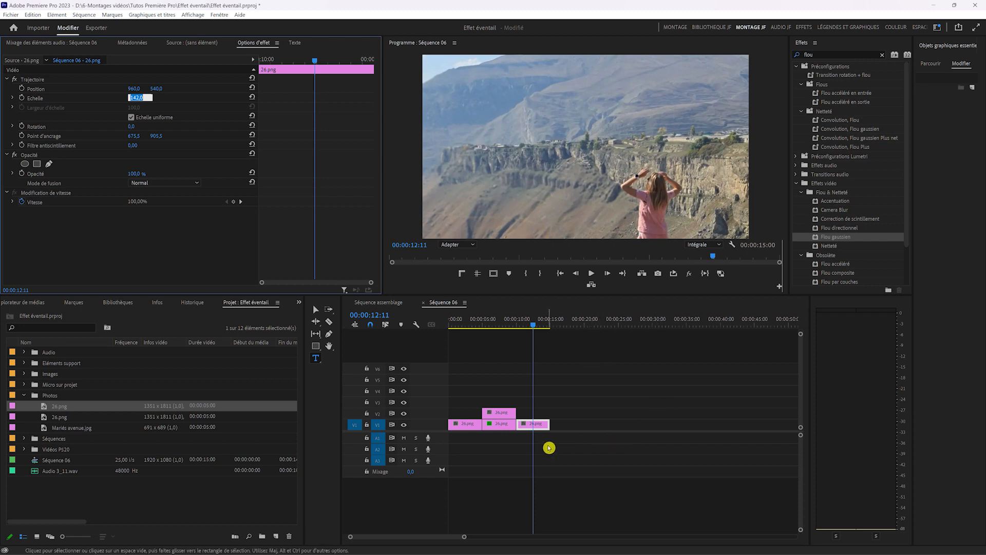
# Step: Duplicate the third 26.png clip onto tracks V2 through V6 and select the V2 copy
pyautogui.moveTo(543, 416); pyautogui.dragTo(539, 368)
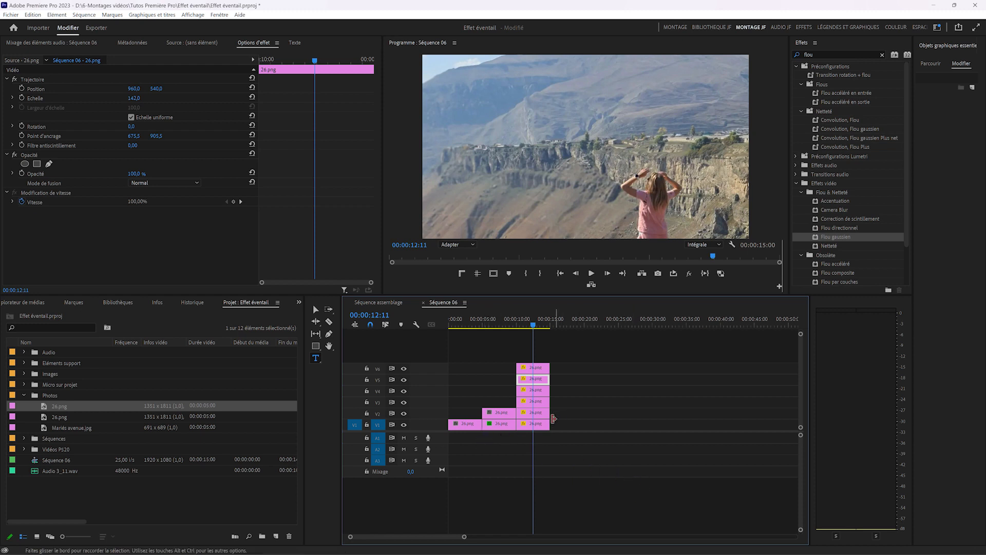
pyautogui.click(539, 425)
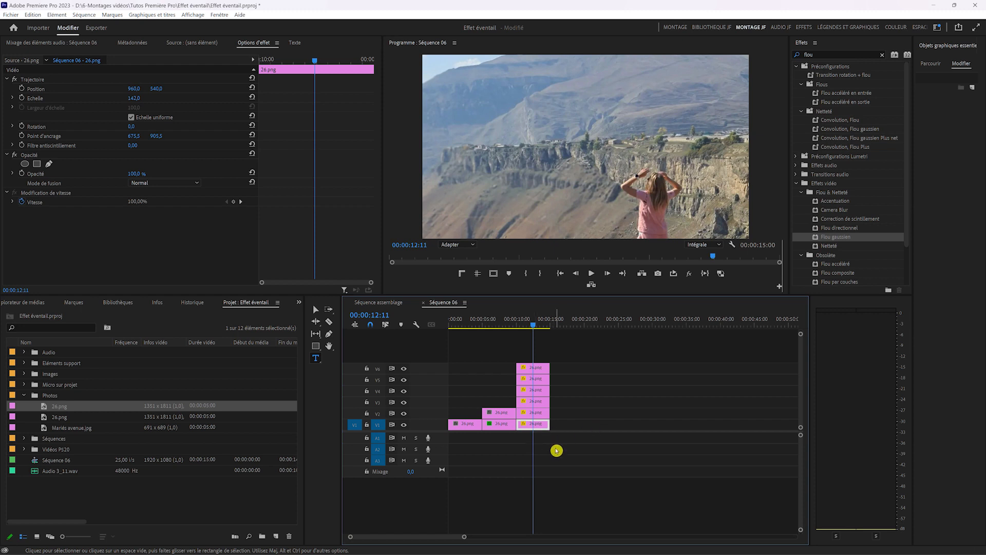
pyautogui.click(542, 414)
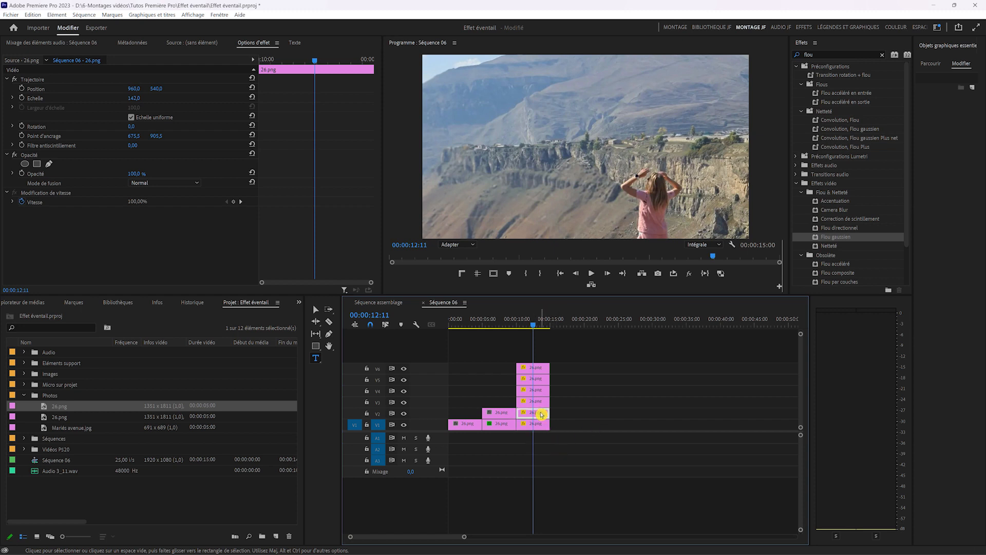
# Step: Scale the stacked 26.png copies progressively smaller: 125 on V2, 105 on V3, 85 on V4 and 45 on V6
pyautogui.click(135, 99)
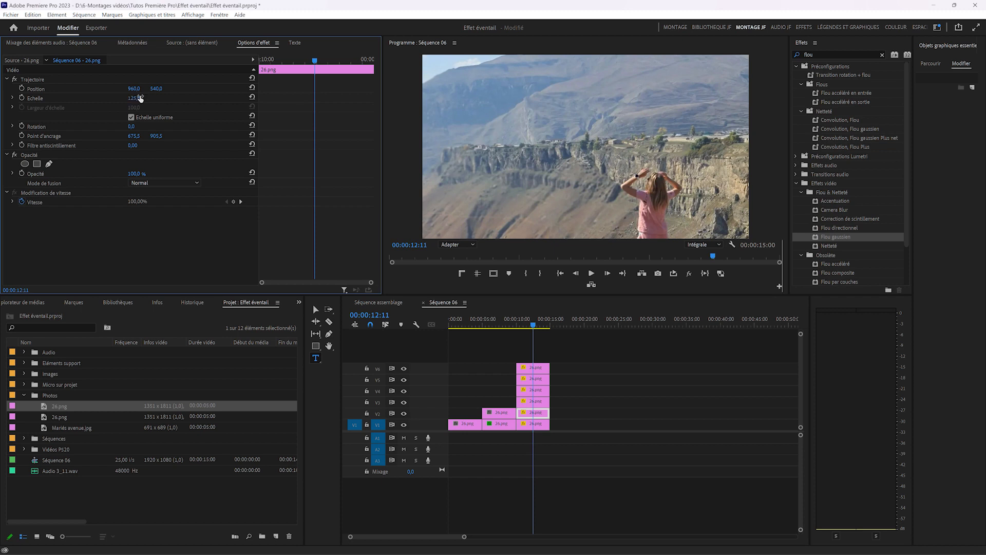
pyautogui.click(534, 401)
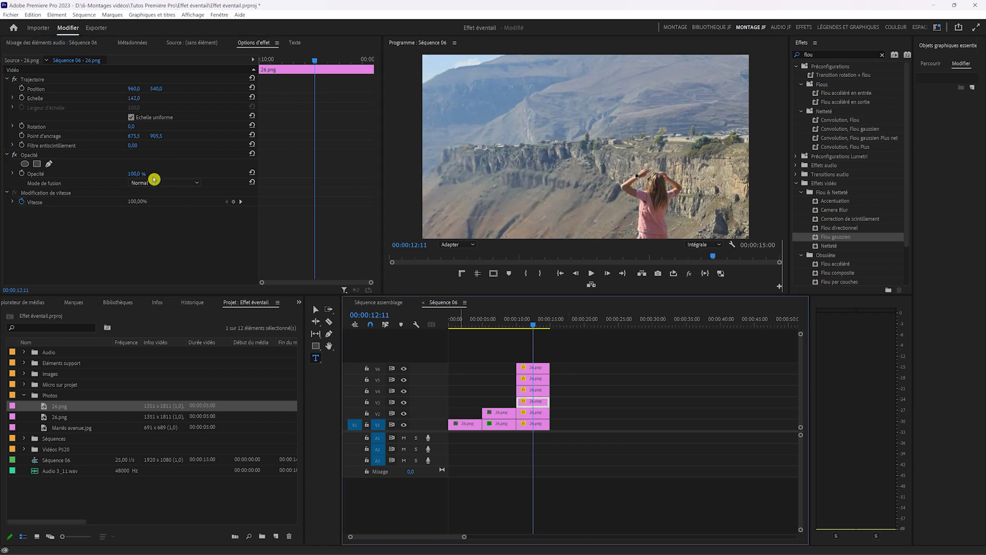
pyautogui.click(137, 99)
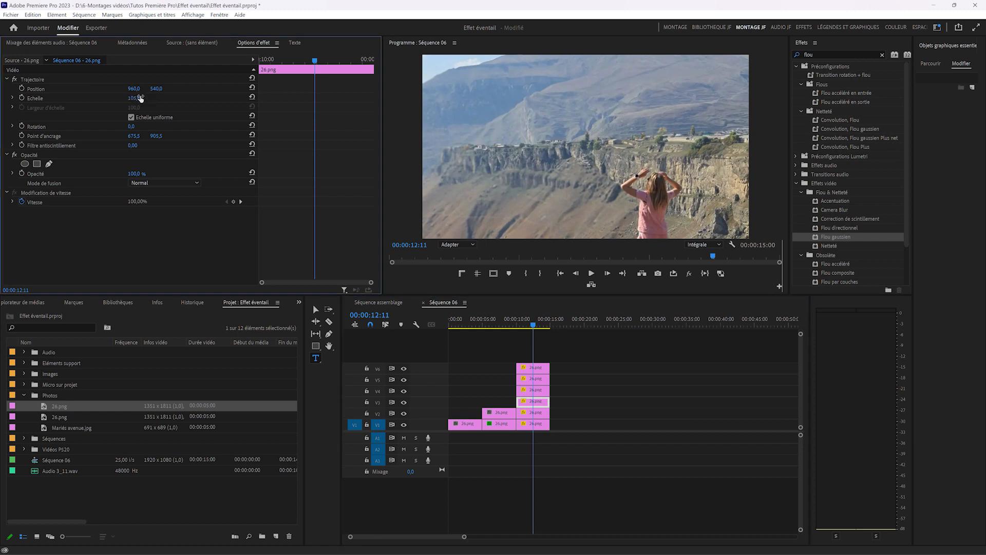
pyautogui.click(534, 390)
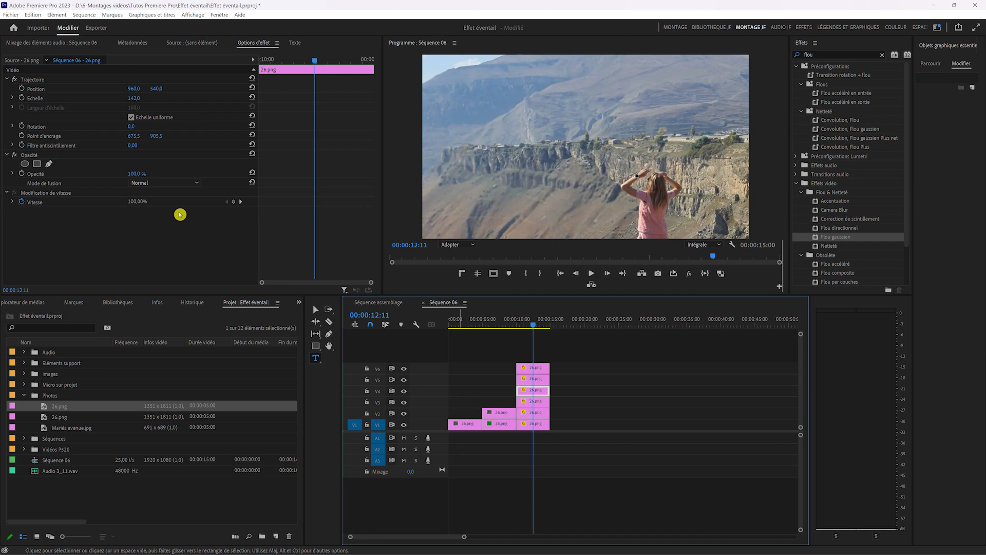
pyautogui.click(133, 99)
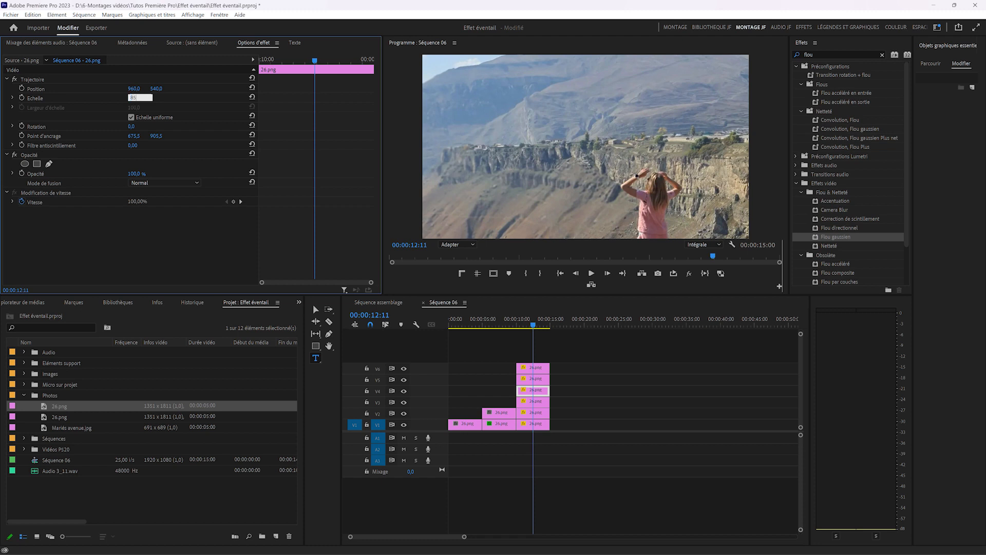
pyautogui.press('Return')
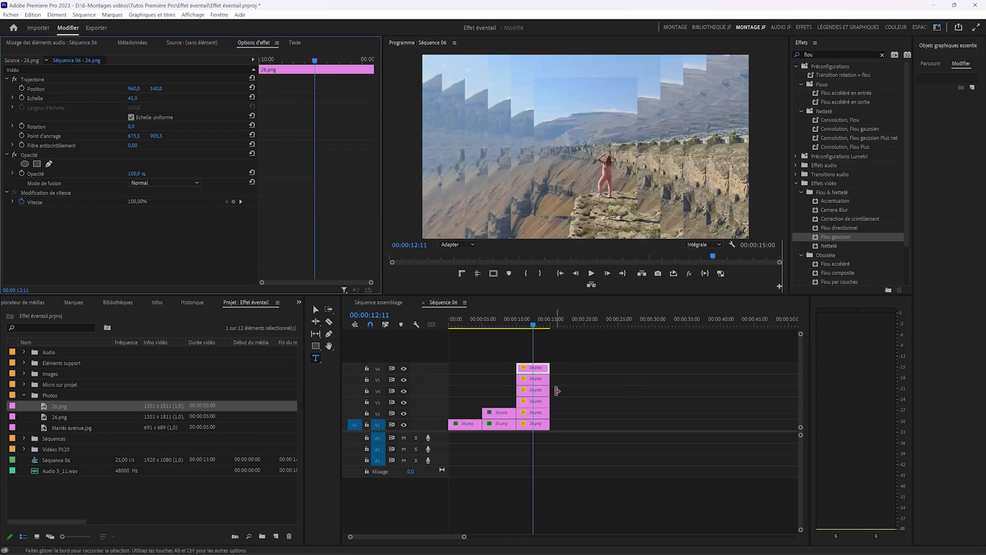
# Step: Try shifting the V4 copy of 26.png through its vertical position value, moving it one way and back again
pyautogui.click(538, 396)
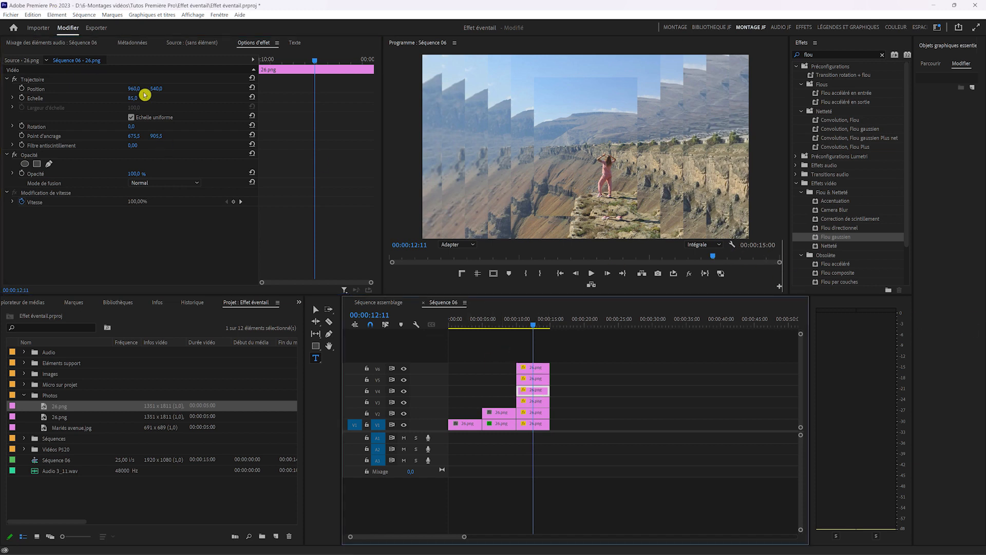
pyautogui.click(101, 89)
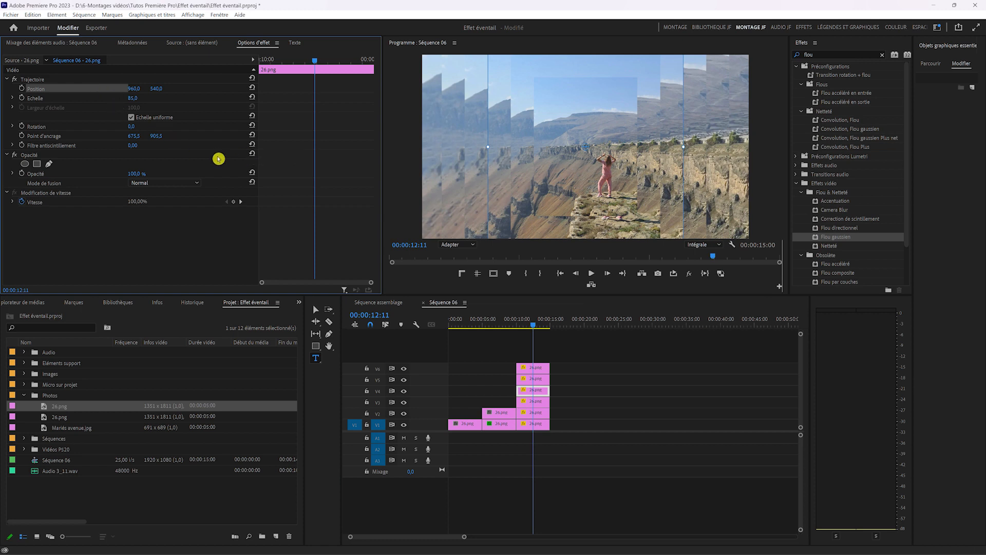
pyautogui.click(159, 89)
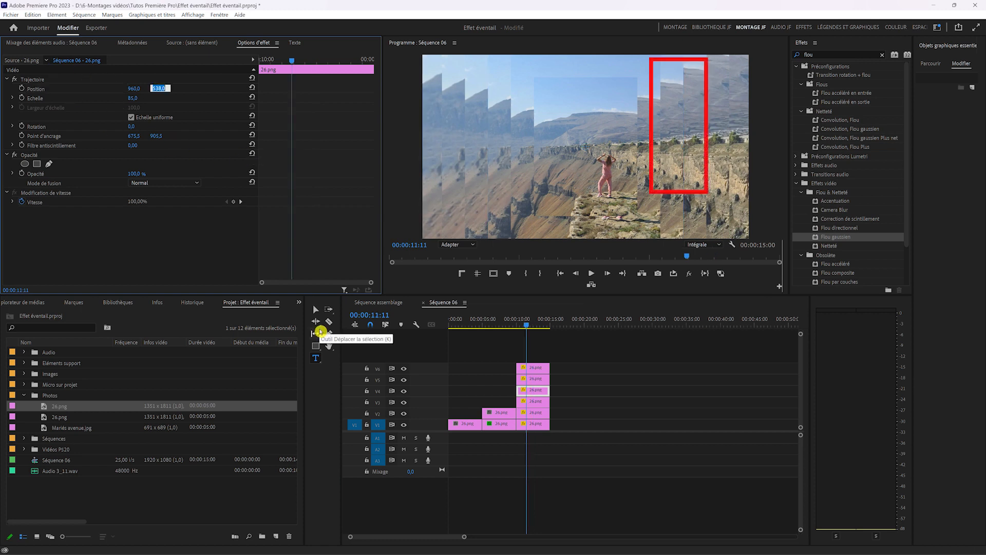
pyautogui.press('Down')
pyautogui.press('Down')
pyautogui.press('Down')
pyautogui.press('Down')
pyautogui.press('Down')
pyautogui.press('Down')
pyautogui.press('Down')
pyautogui.press('Down')
pyautogui.press('Down')
pyautogui.press('Down')
pyautogui.press('Down')
pyautogui.press('Down')
pyautogui.press('Down')
pyautogui.press('Down')
pyautogui.press('Down')
pyautogui.press('Down')
pyautogui.press('Down')
pyautogui.press('Down')
pyautogui.press('Down')
pyautogui.press('Down')
pyautogui.press('Up')
pyautogui.press('Up')
pyautogui.press('Up')
pyautogui.press('Up')
pyautogui.press('Up')
pyautogui.press('Up')
pyautogui.press('Up')
pyautogui.press('Up')
pyautogui.press('Up')
pyautogui.press('Up')
pyautogui.press('Up')
pyautogui.press('Up')
pyautogui.press('Up')
pyautogui.press('Up')
pyautogui.press('Up')
pyautogui.press('Up')
pyautogui.press('Up')
pyautogui.press('Up')
pyautogui.press('Up')
pyautogui.press('Up')
# Step: Clear the effects search and apply the Fondu enchaîné transition to the start of the six stacked 26.png clips on V1 to V6
pyautogui.moveTo(818, 54); pyautogui.dragTo(756, 60)
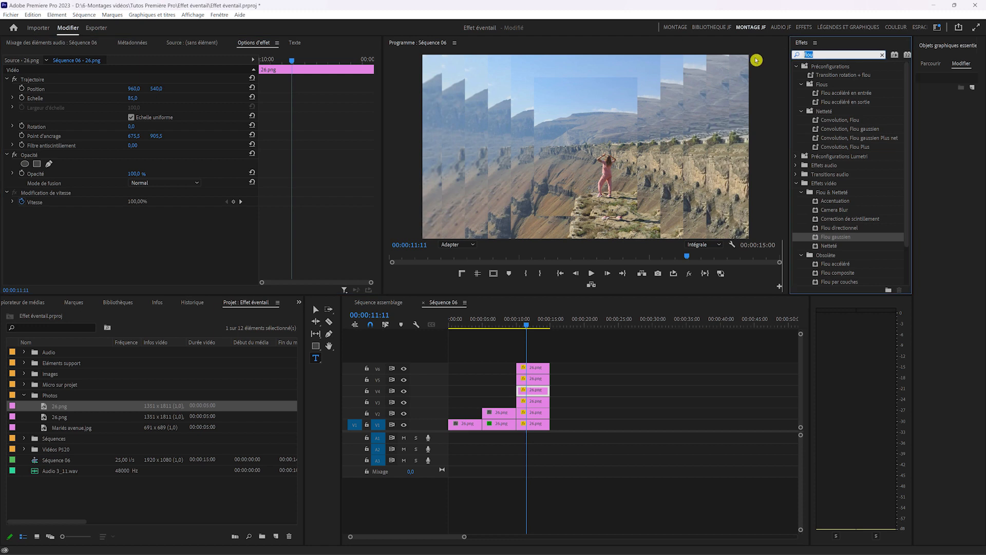
pyautogui.press('BackSpace')
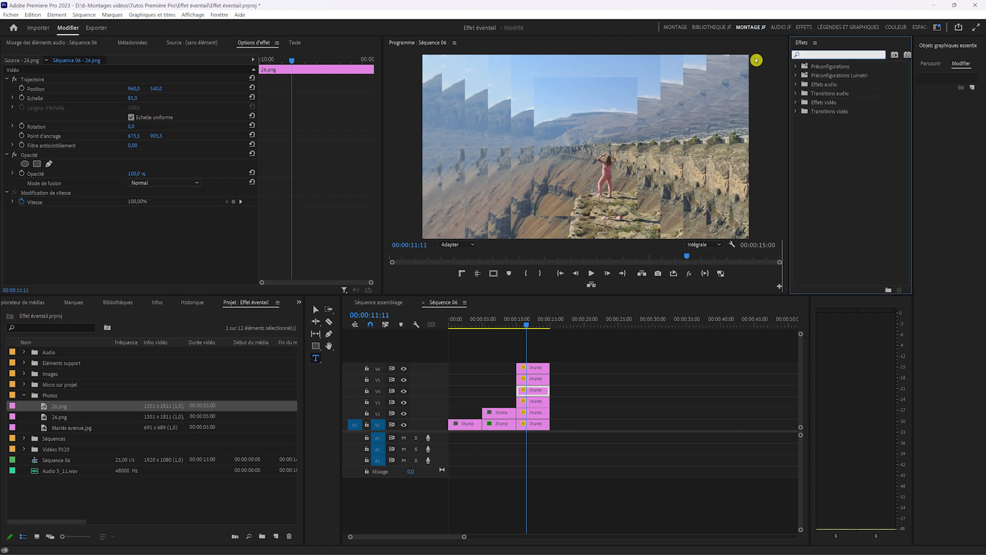
pyautogui.click(796, 112)
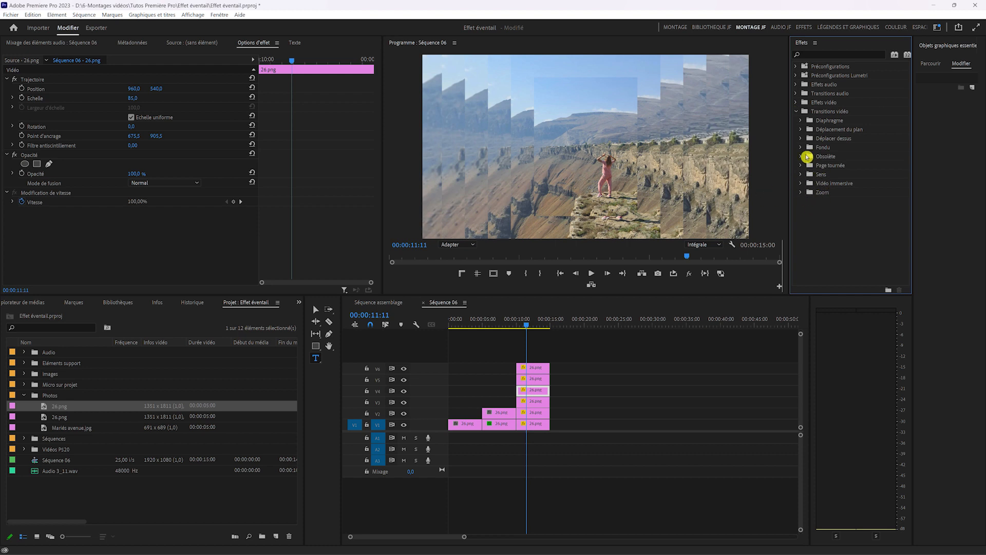
pyautogui.click(802, 149)
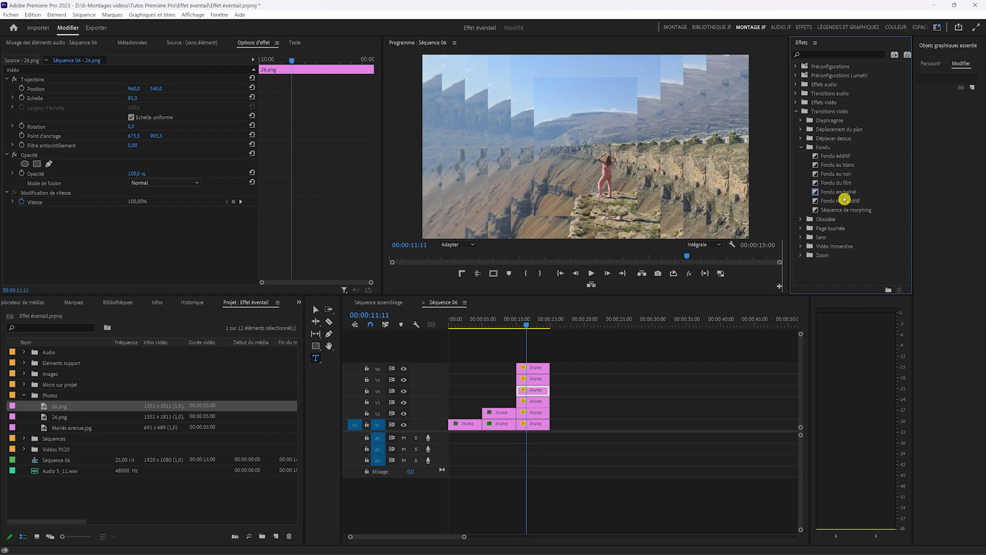
pyautogui.moveTo(840, 194); pyautogui.dragTo(522, 428)
pyautogui.moveTo(828, 193); pyautogui.dragTo(520, 391)
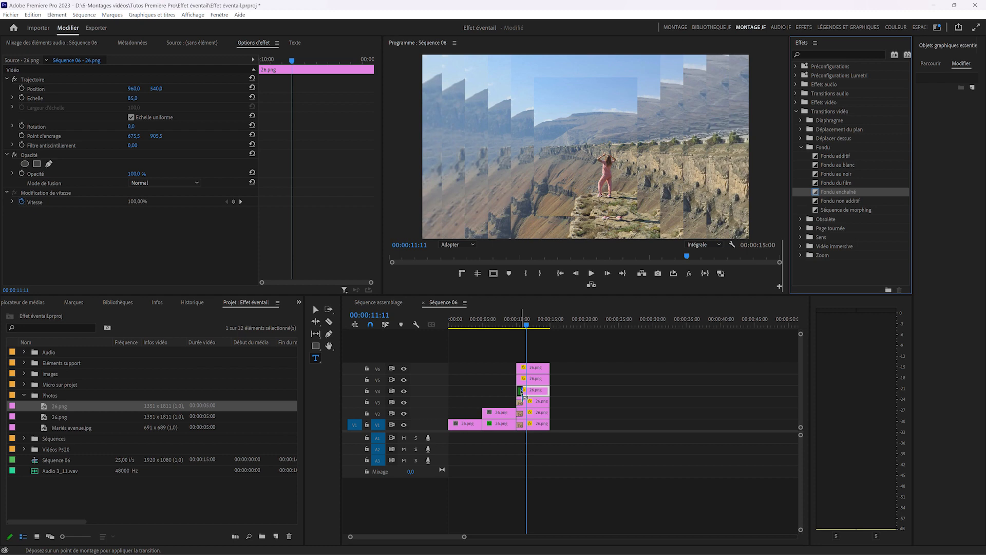
pyautogui.moveTo(597, 325); pyautogui.dragTo(520, 379)
pyautogui.moveTo(827, 193); pyautogui.dragTo(523, 369)
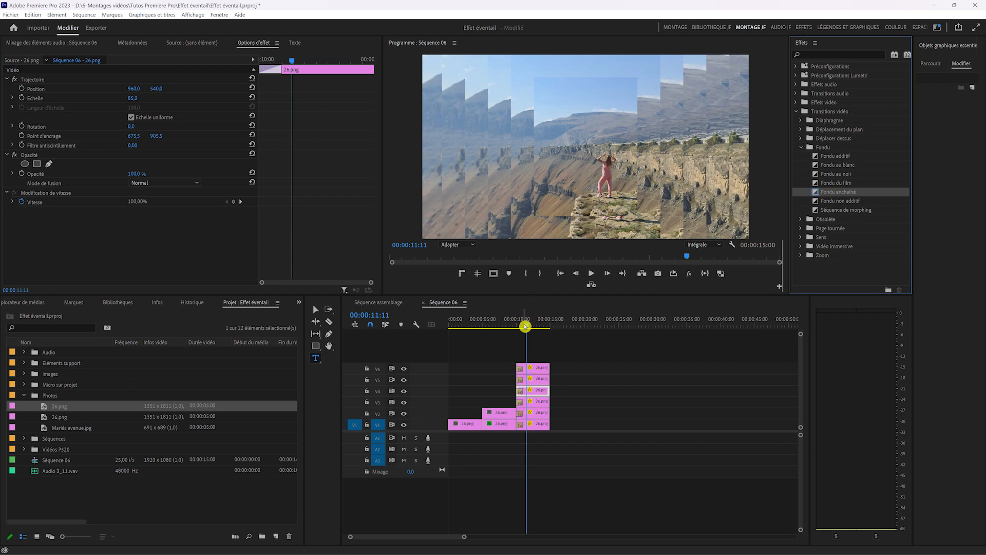
# Step: Play the sequence from near its beginning to review the effects
pyautogui.moveTo(528, 327); pyautogui.dragTo(451, 326)
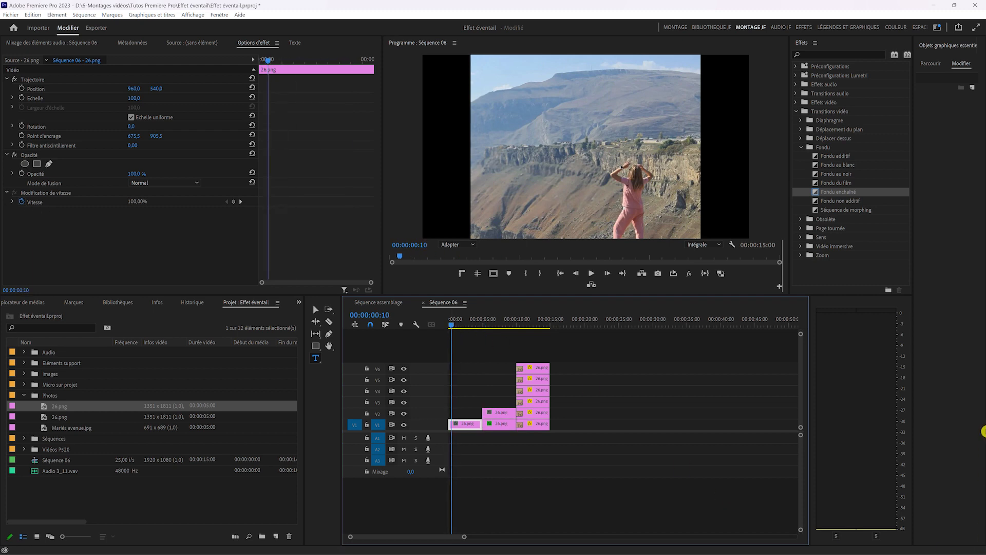
pyautogui.press('space')
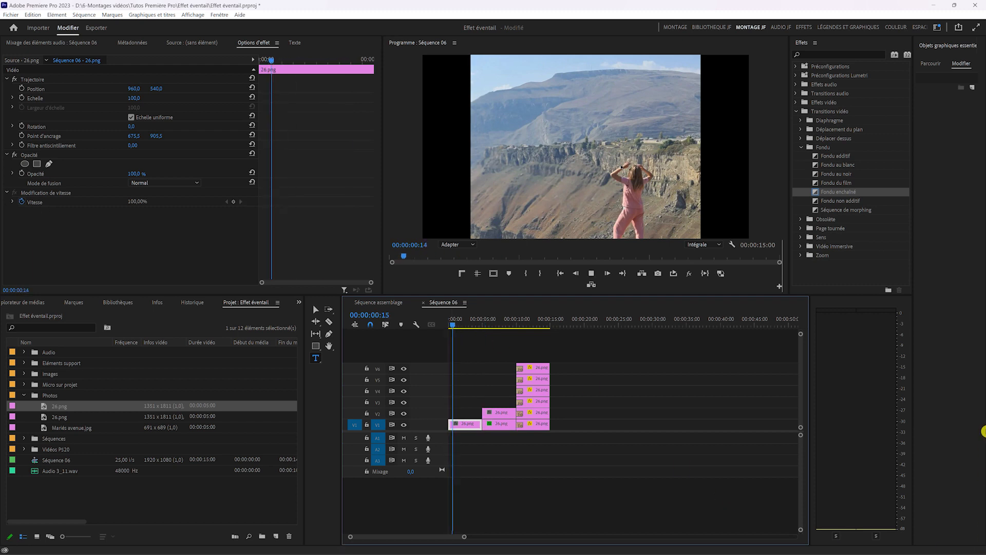